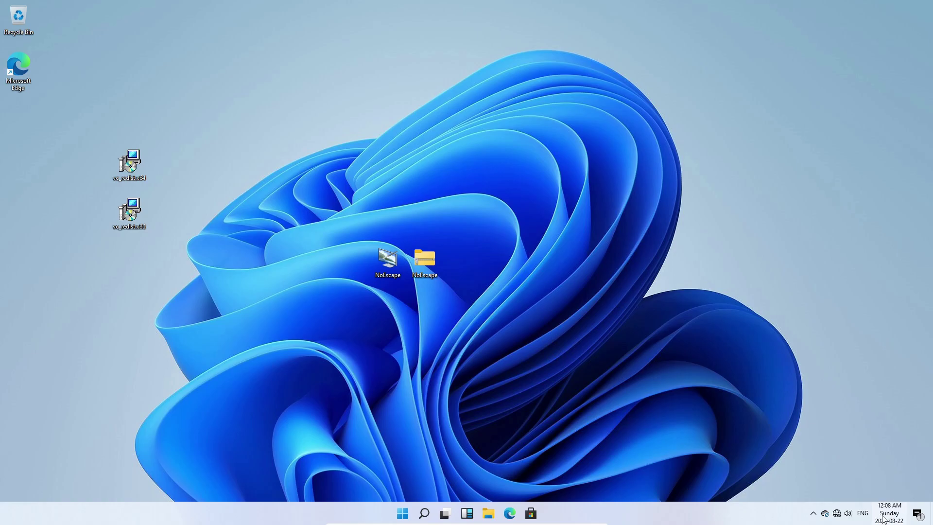
- Manually change the system date and time to April 8, 2021, 12:09 PM
right_click(889, 512)
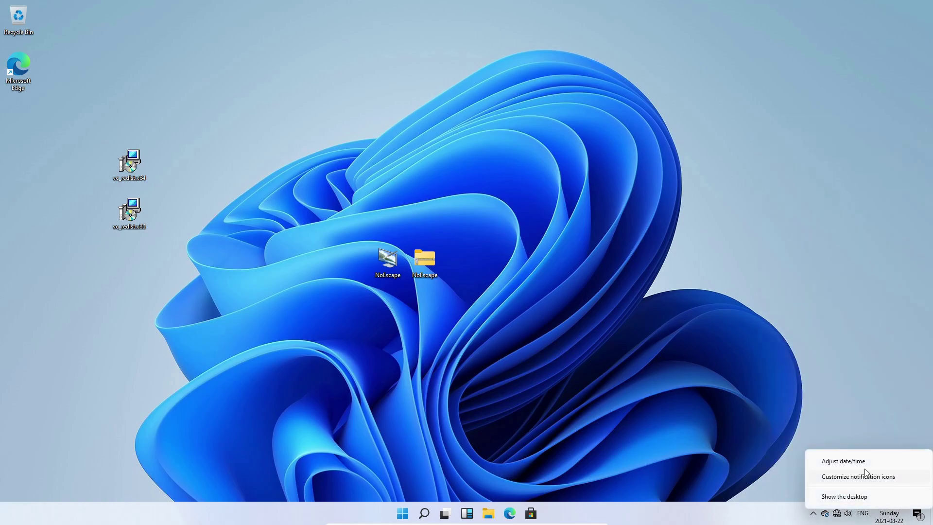
click(844, 461)
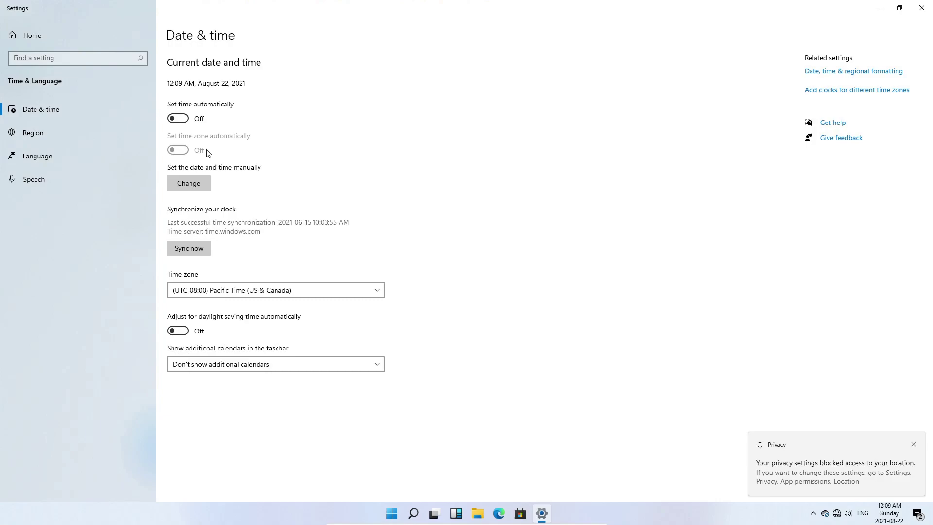
click(191, 187)
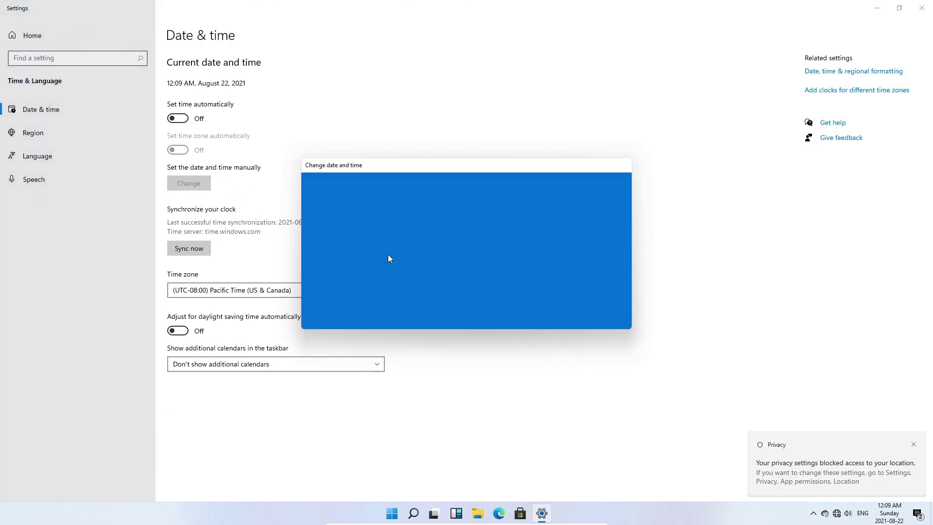
click(373, 227)
scroll(356, 233, up, 3)
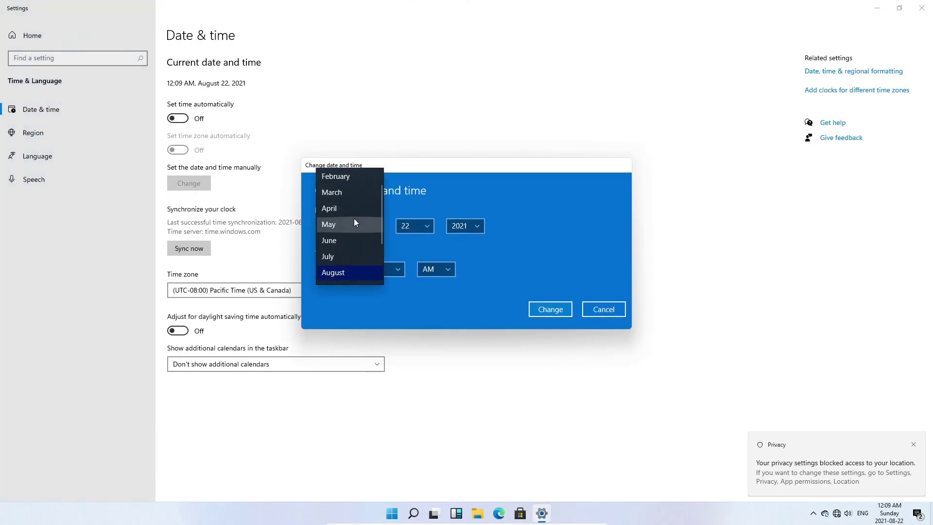
click(354, 210)
click(415, 225)
scroll(408, 230, up, 3)
scroll(408, 229, up, 3)
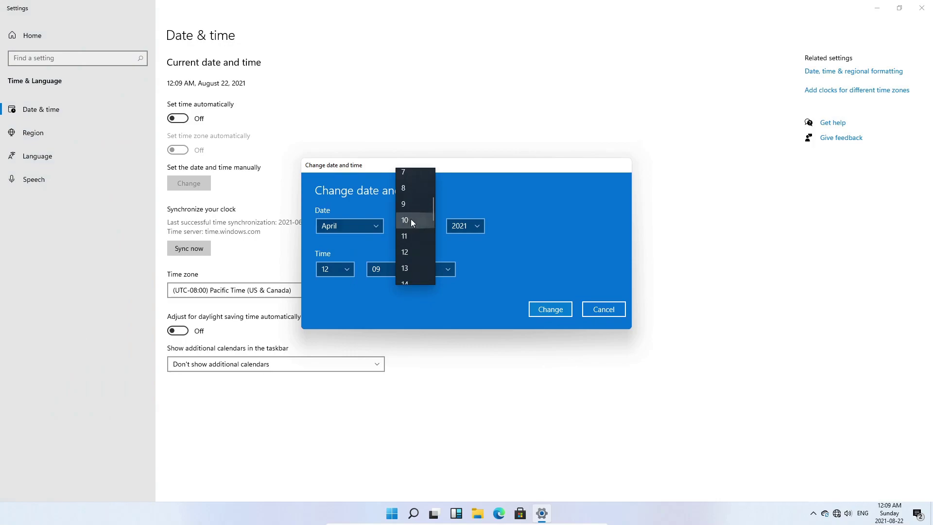
click(409, 190)
click(440, 272)
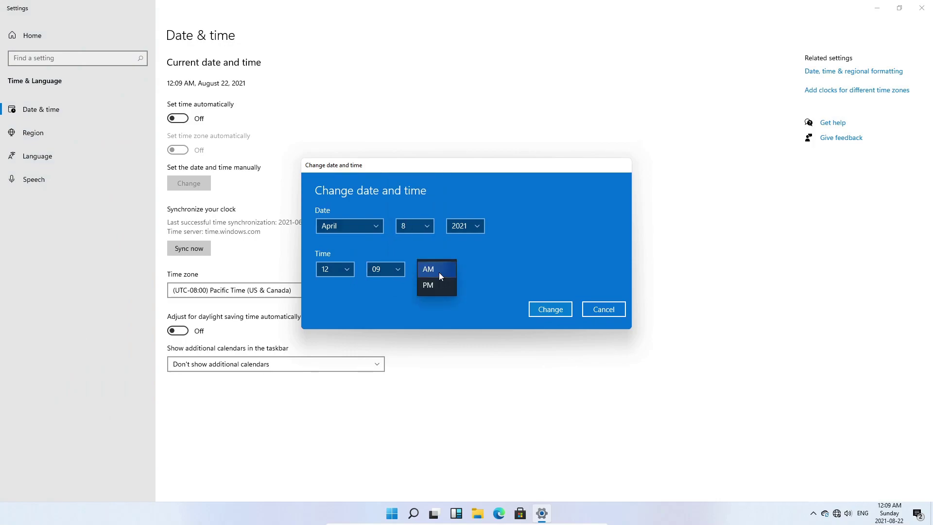
click(433, 285)
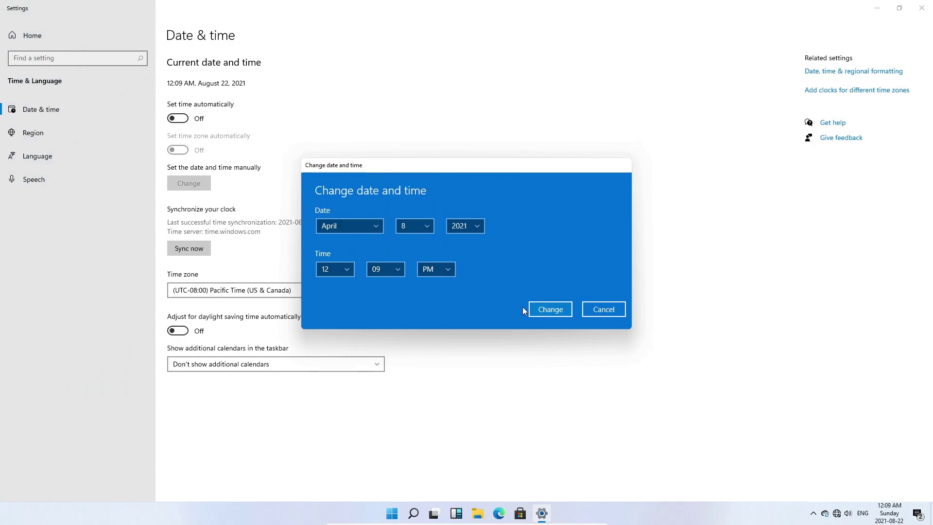
click(551, 309)
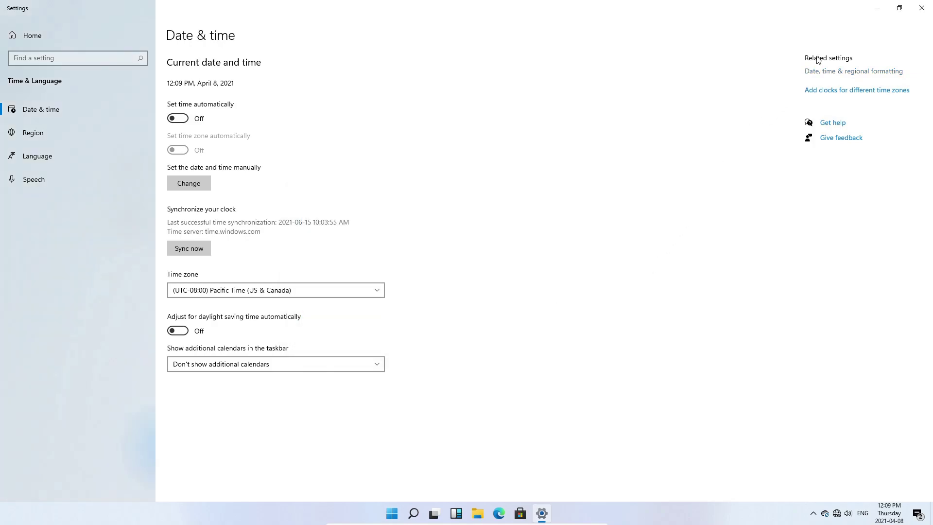
- Close the Date & time Settings window
click(922, 8)
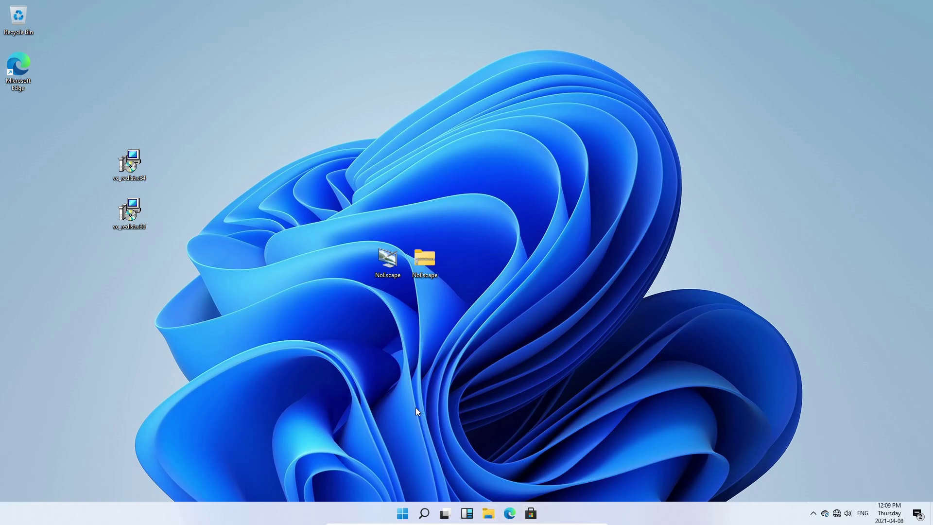
- Open File Explorer with Win+E, view This PC, then close the window
key(super+e)
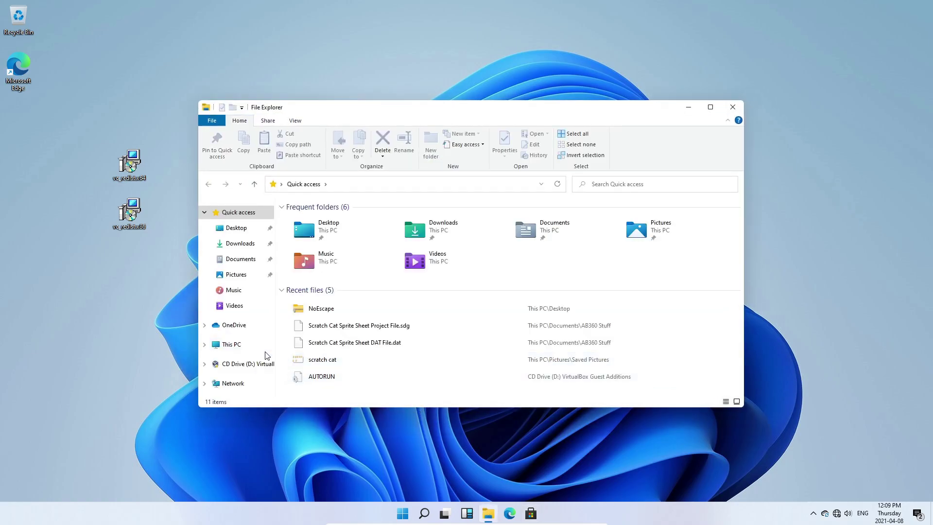
click(232, 344)
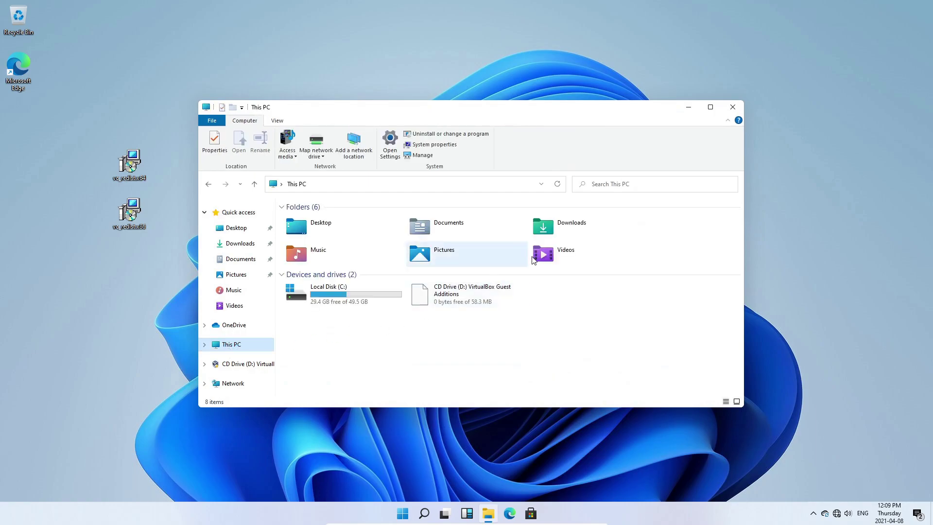
click(732, 108)
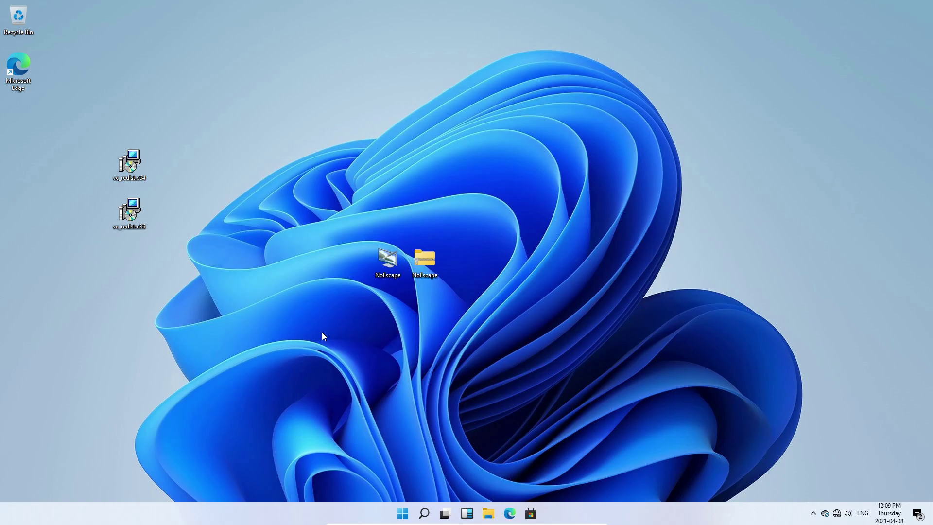
right_click(384, 257)
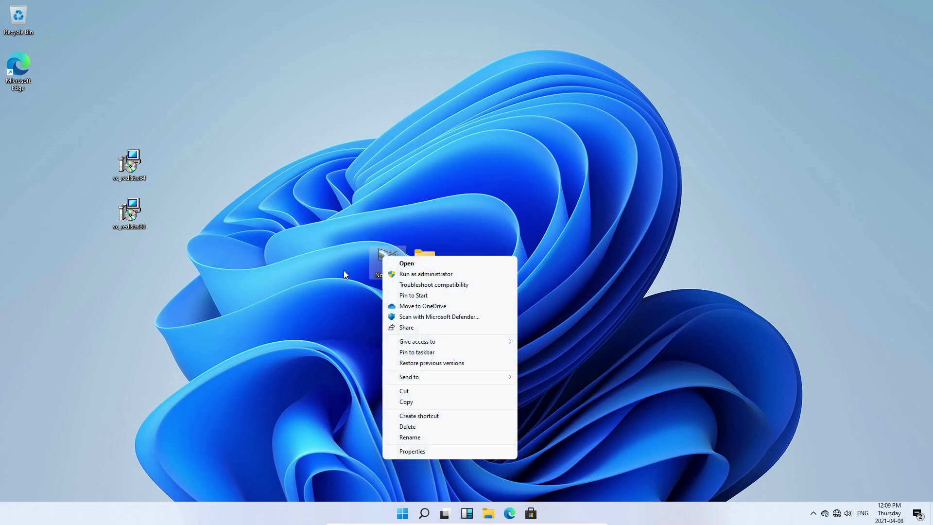
click(390, 263)
right_click(391, 263)
click(430, 459)
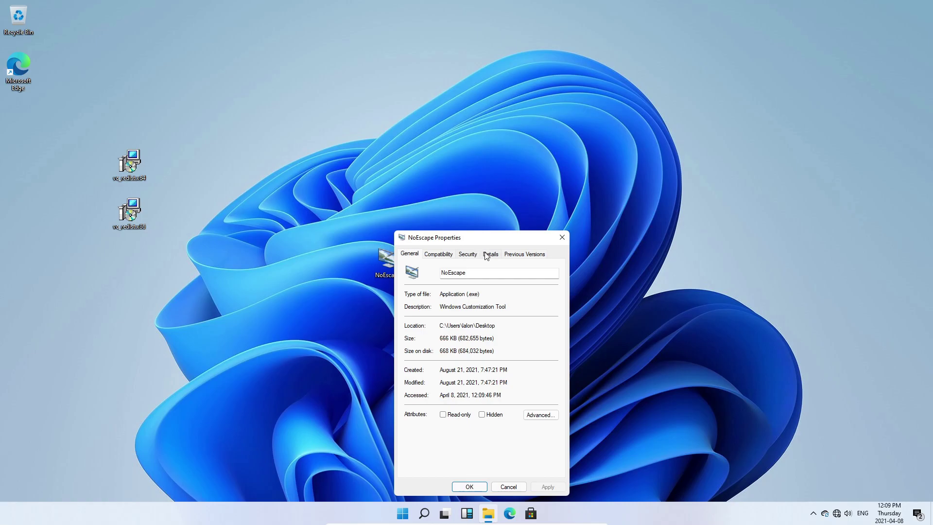
click(489, 254)
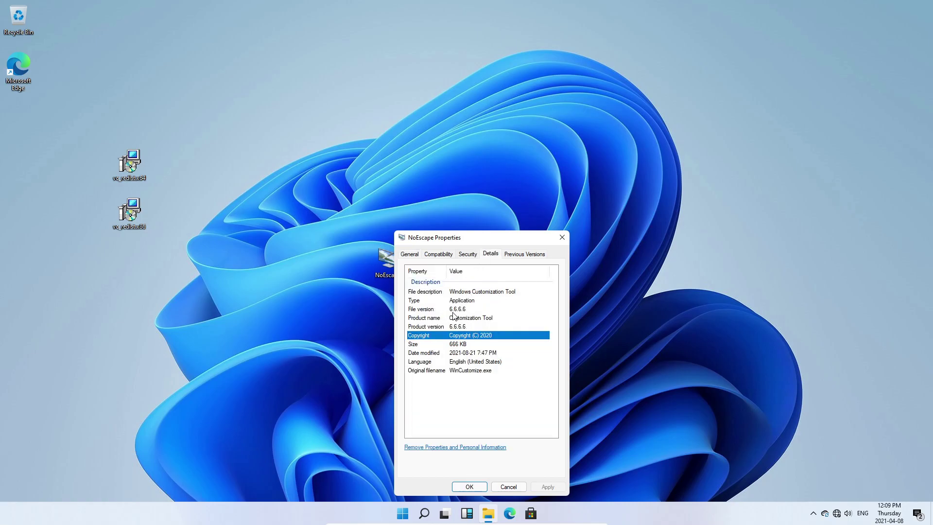
click(456, 346)
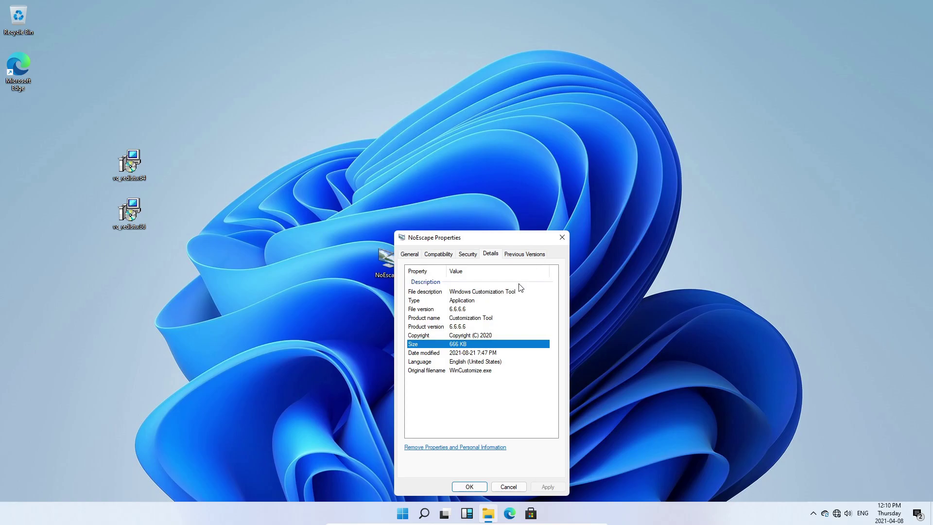
click(467, 372)
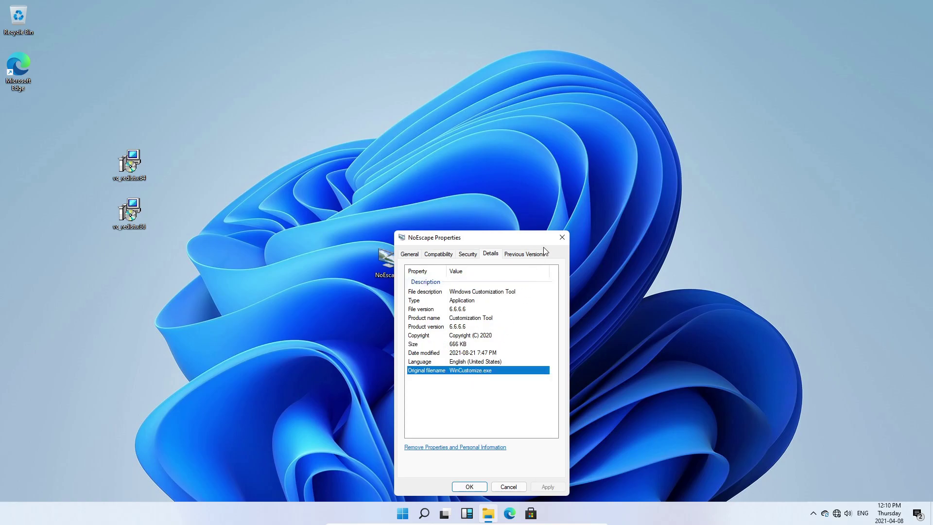
click(563, 239)
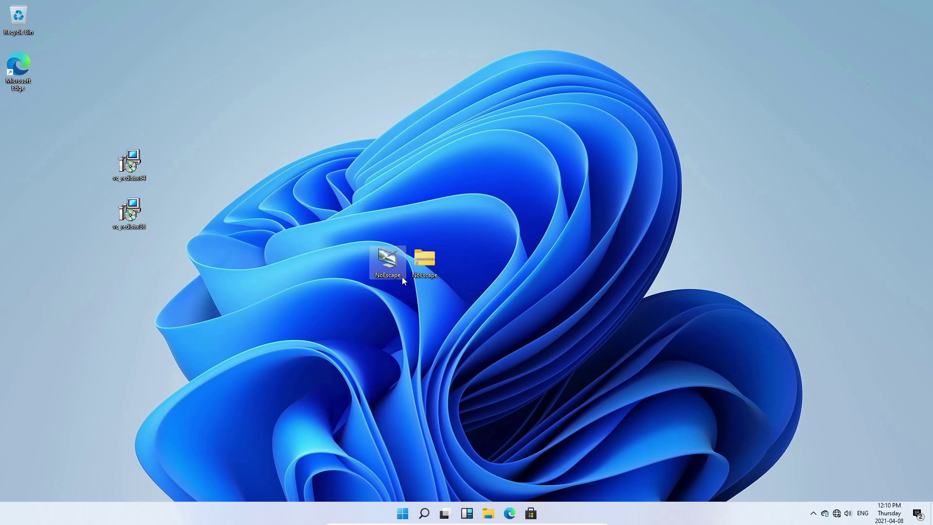
- Run NoEscape as administrator, approving the UAC prompt and the WINNT32 malware warning
right_click(394, 266)
click(438, 285)
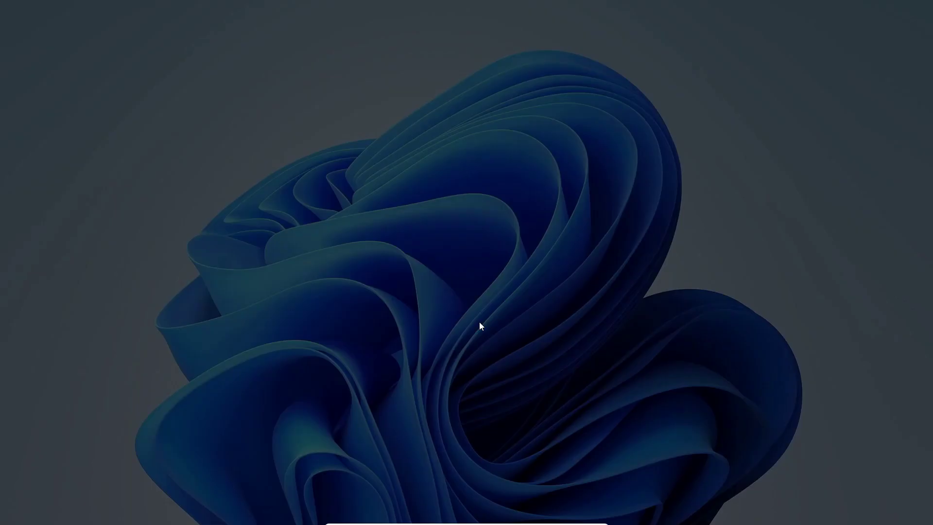
click(417, 327)
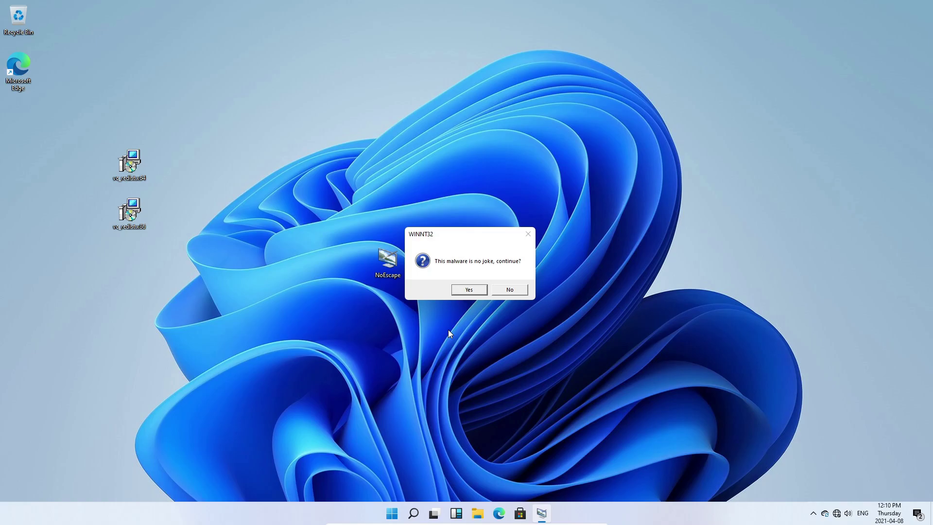
click(469, 290)
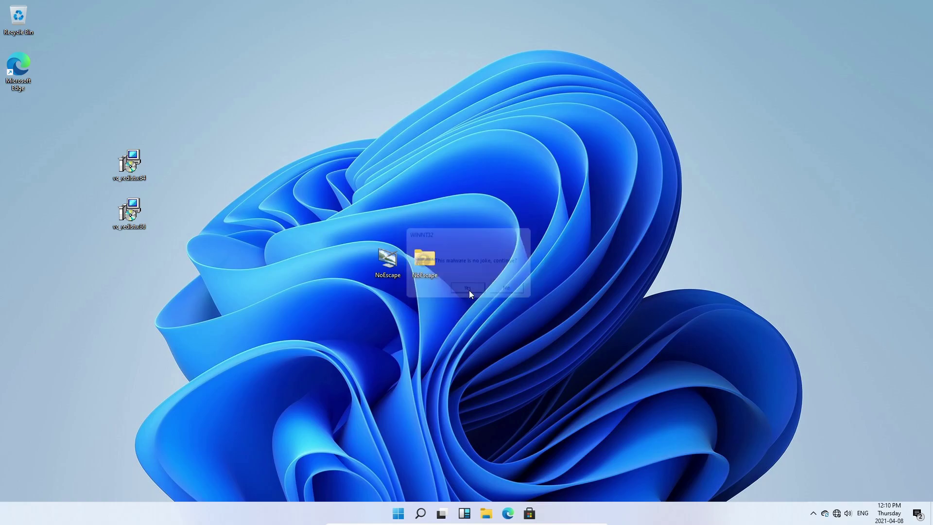
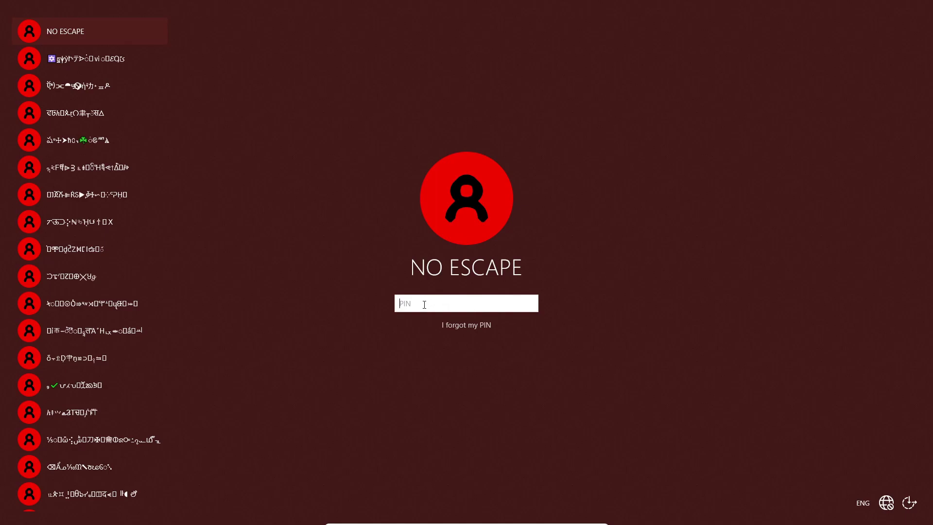
- Check the sign-in screen's network and input-language options, then return to the PIN box
click(887, 503)
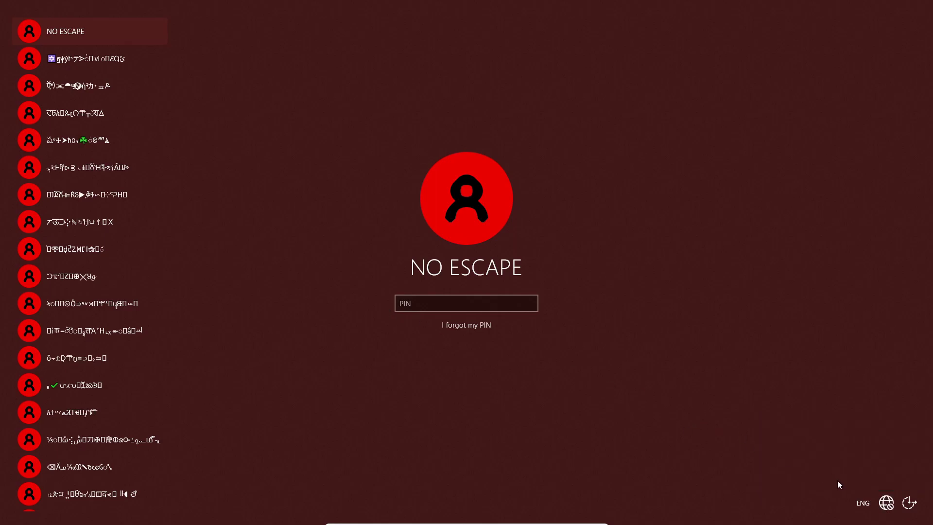
click(863, 503)
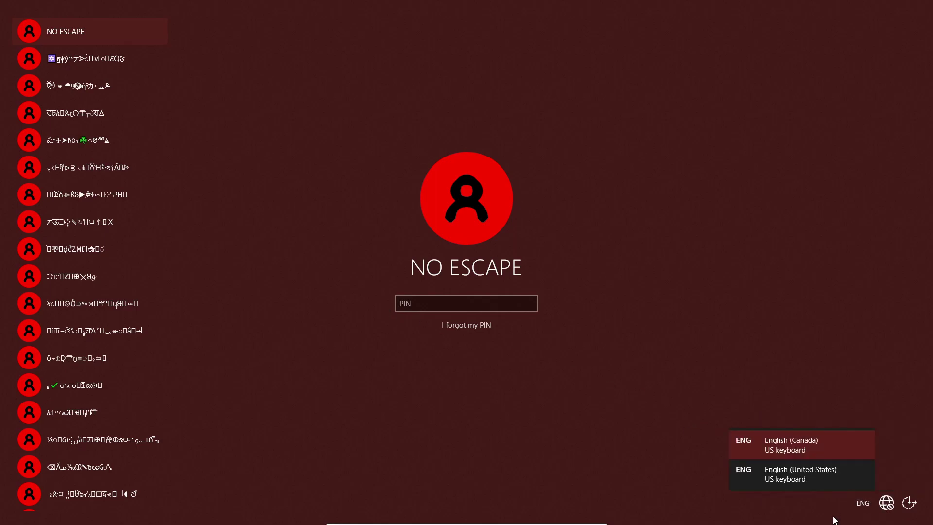
click(787, 476)
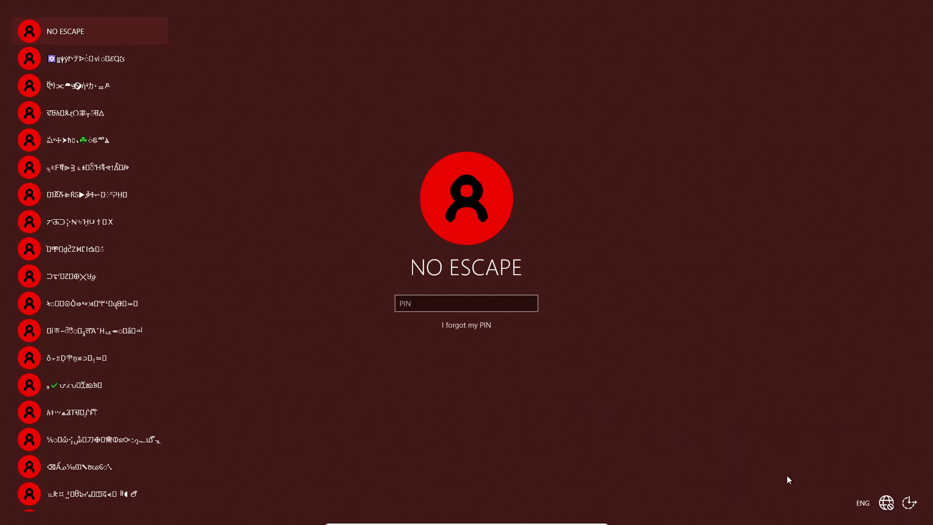
click(441, 305)
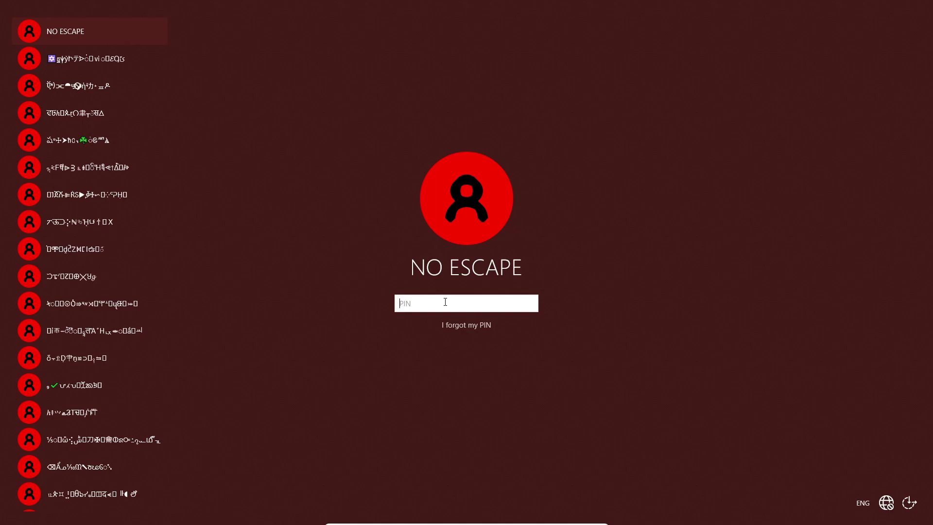
- Try signing in to the second garbled-name account and dismiss the incorrect password message
click(83, 59)
click(84, 31)
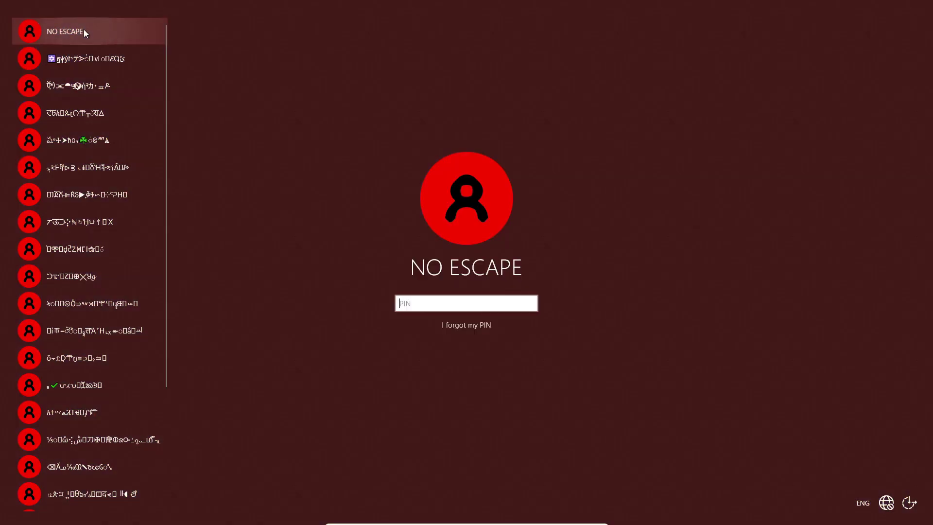
click(83, 58)
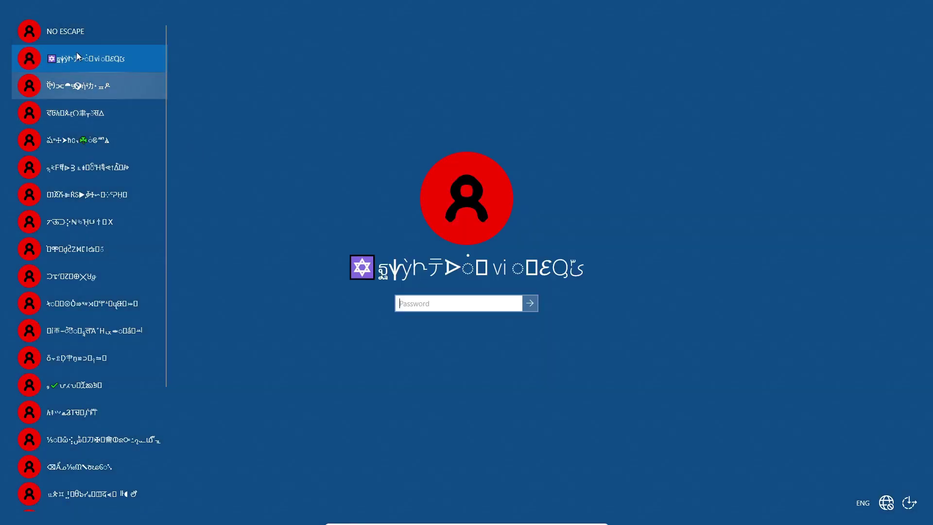
click(531, 304)
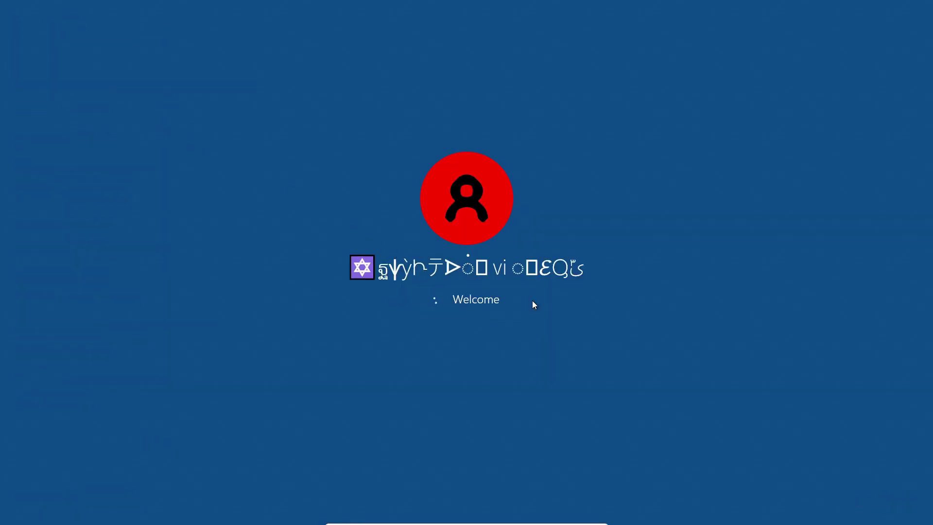
click(467, 320)
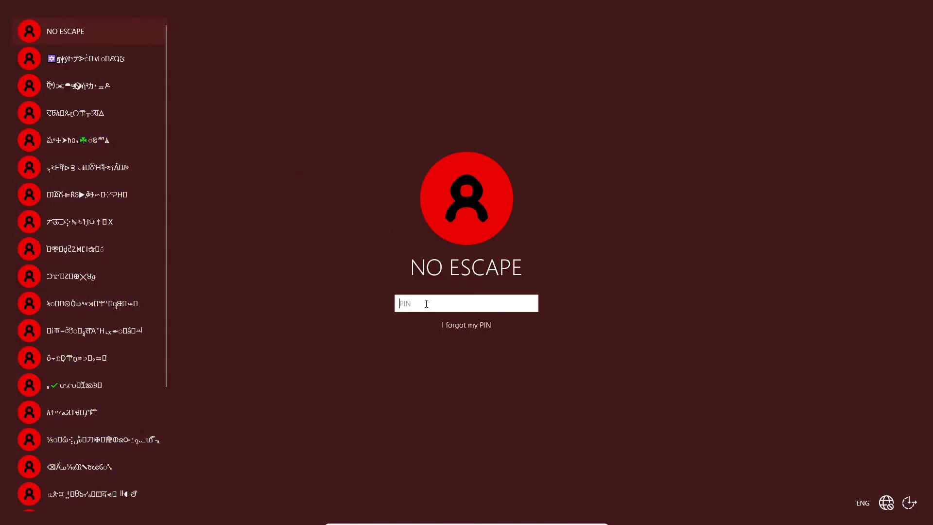
click(909, 503)
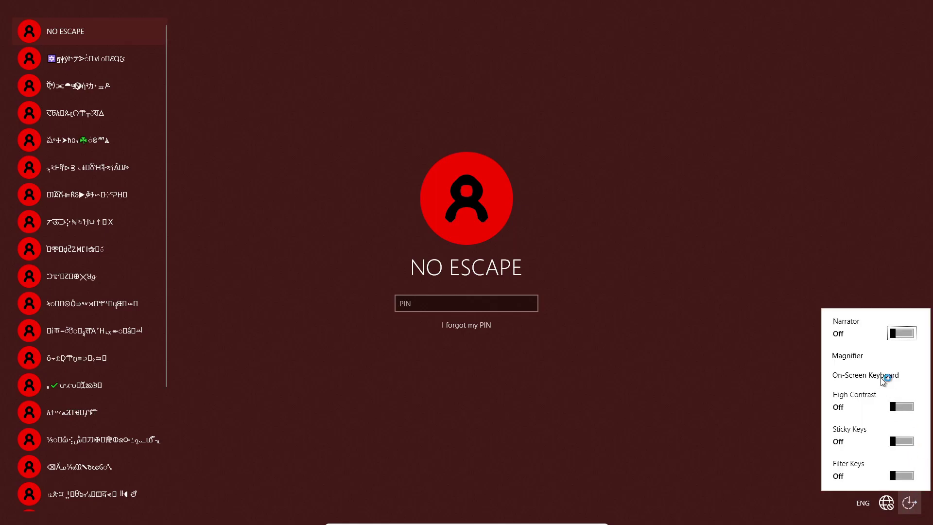
click(886, 377)
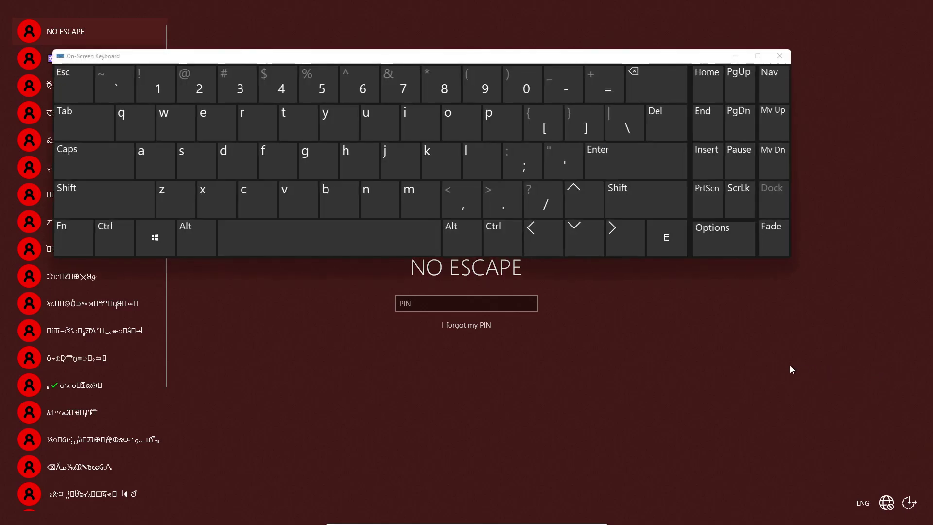
click(352, 176)
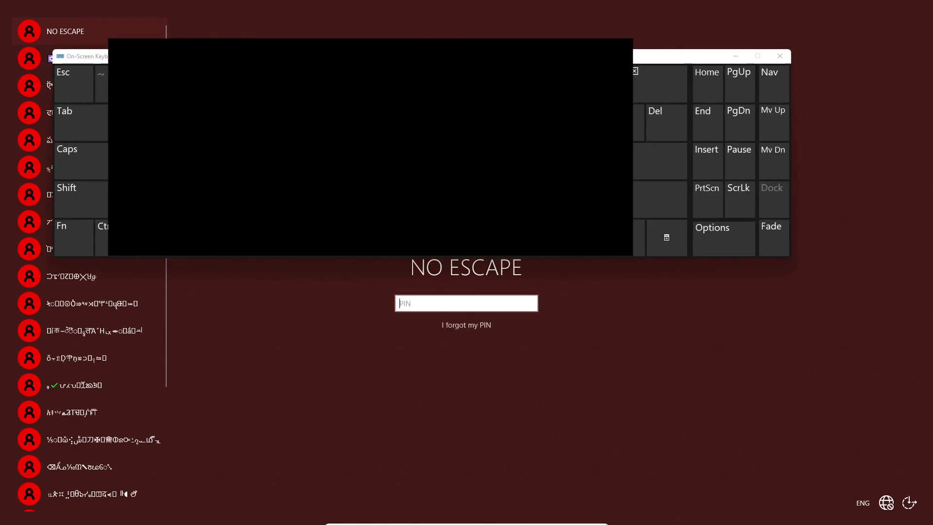
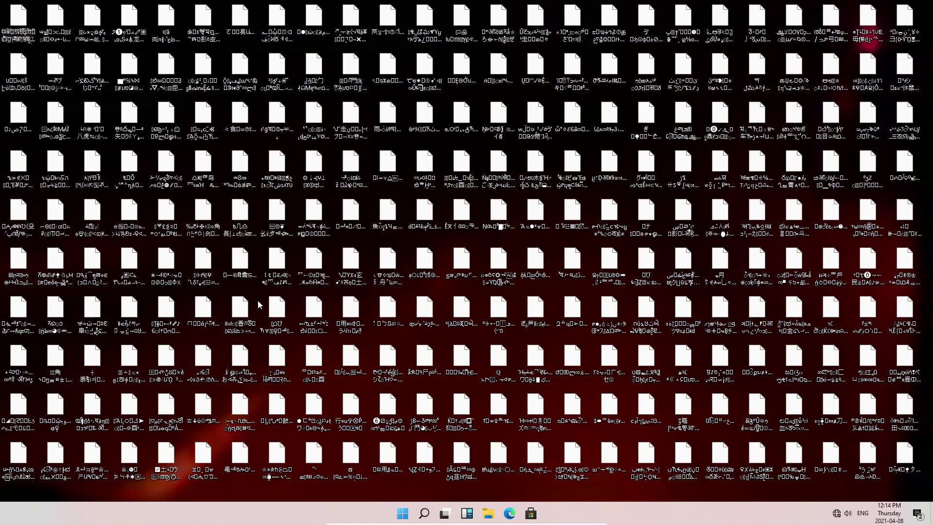
- Open and dismiss context menus for several garbled desktop files and the taskbar
right_click(288, 312)
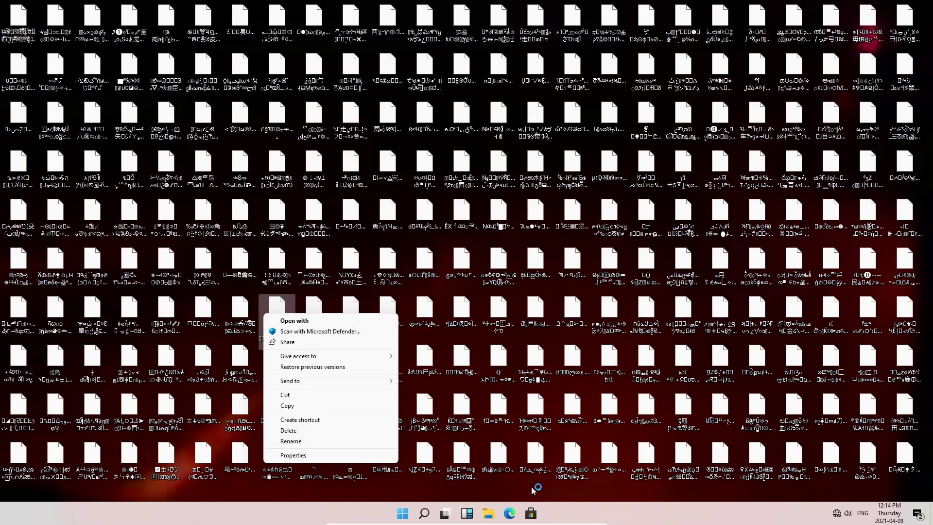
right_click(655, 506)
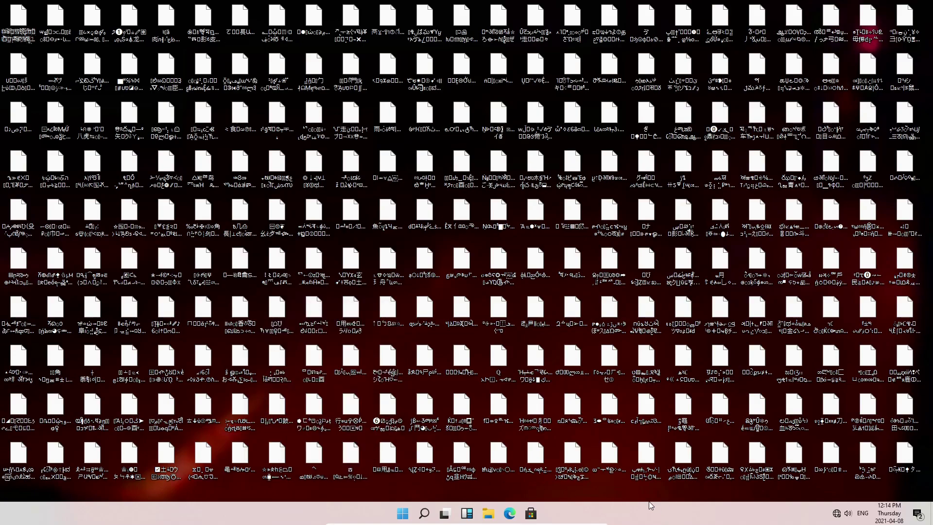
right_click(644, 459)
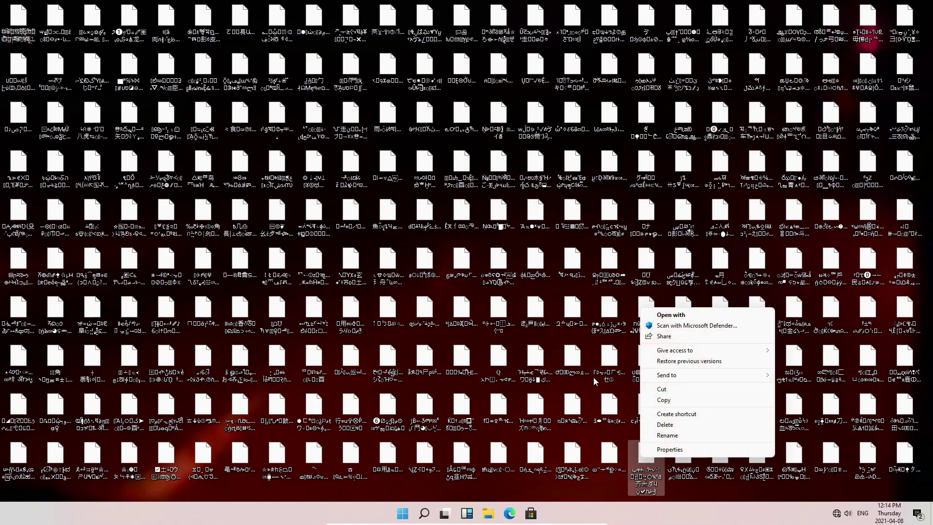
right_click(594, 378)
right_click(583, 398)
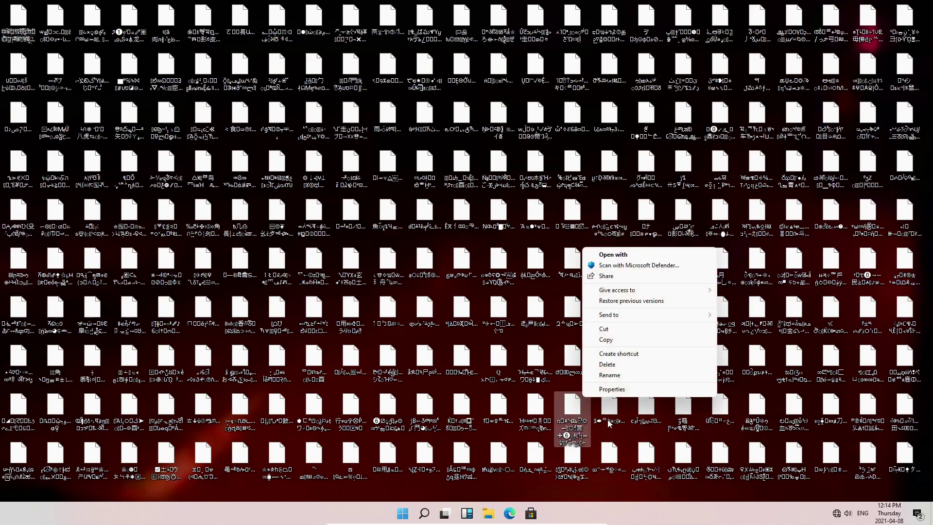
click(604, 491)
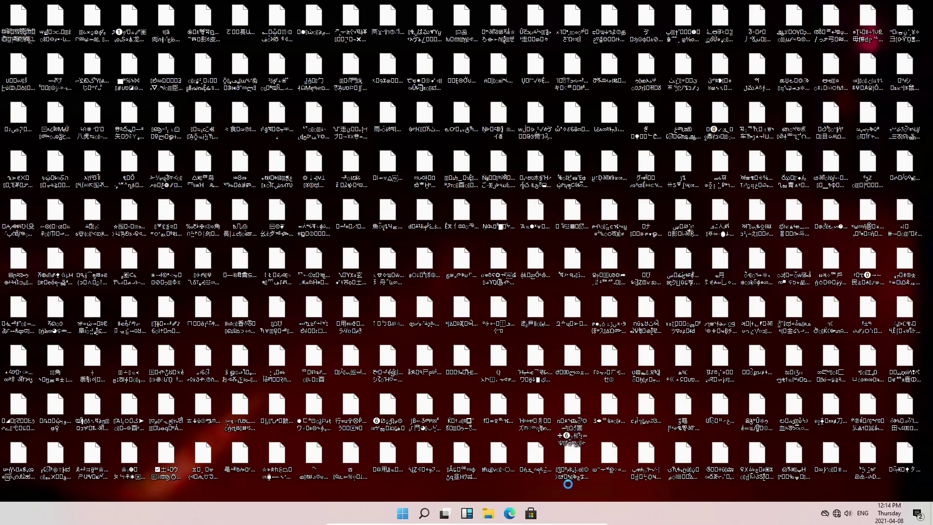
right_click(518, 452)
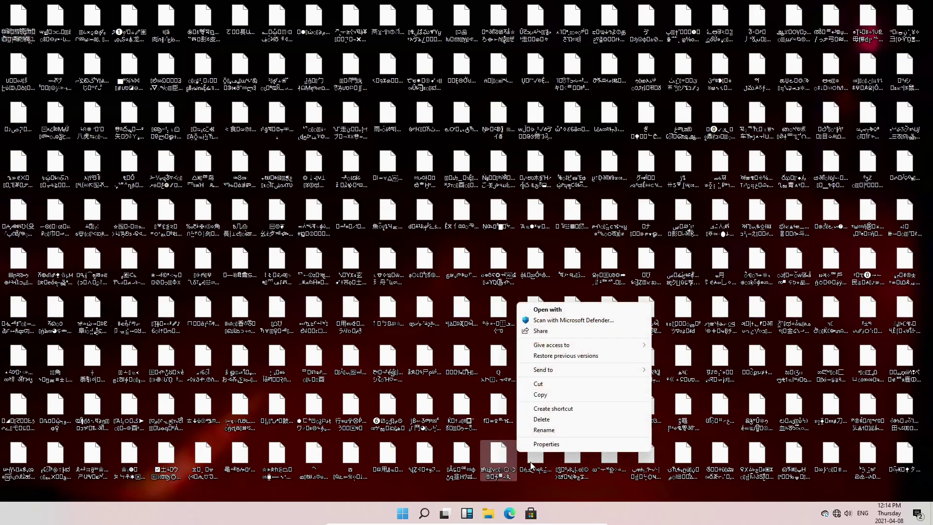
click(535, 456)
- Select several garbled files along the row and bring up options for one
click(510, 461)
click(461, 459)
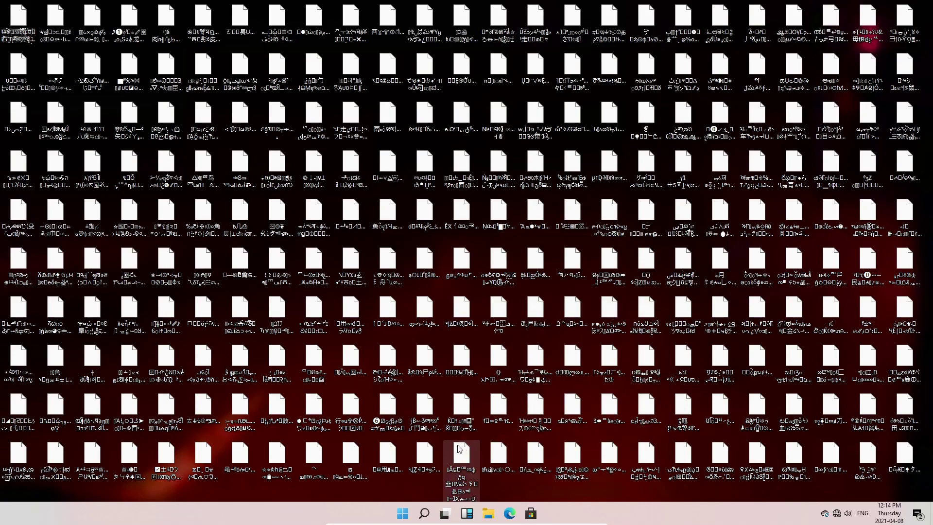
click(394, 460)
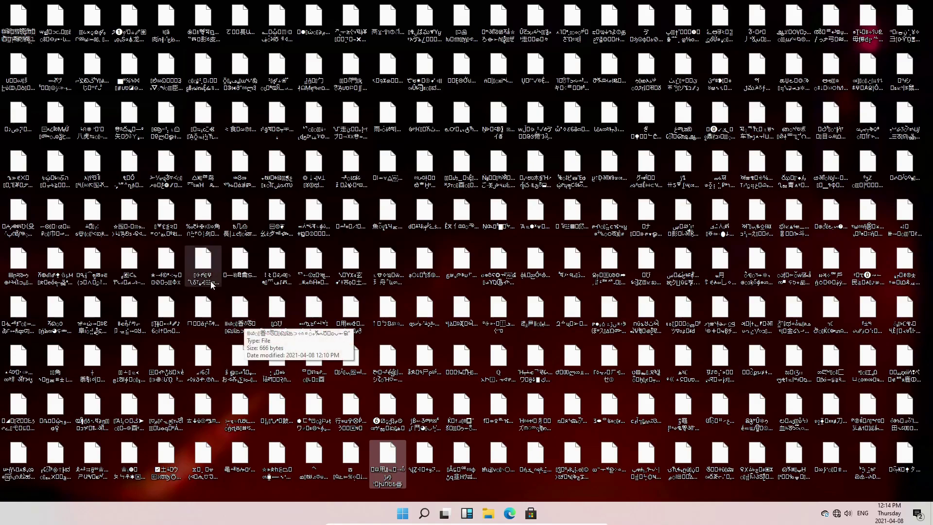
click(240, 315)
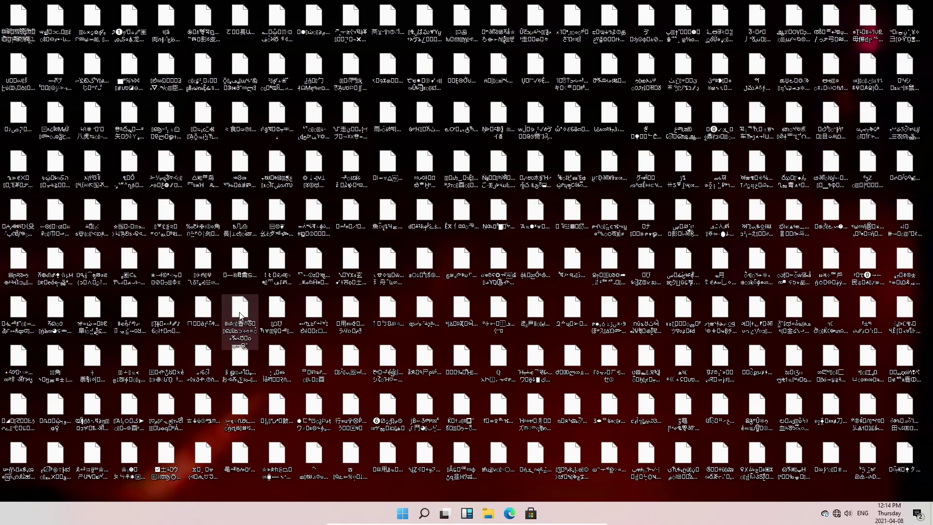
right_click(241, 316)
- Open the garbled file with Notepad and dismiss the 'The parameter is incorrect' error
click(269, 324)
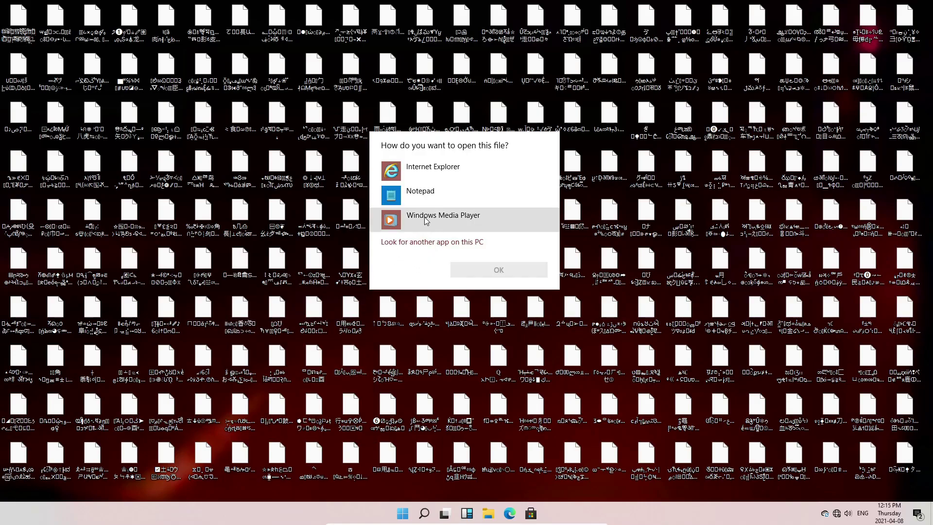
click(417, 199)
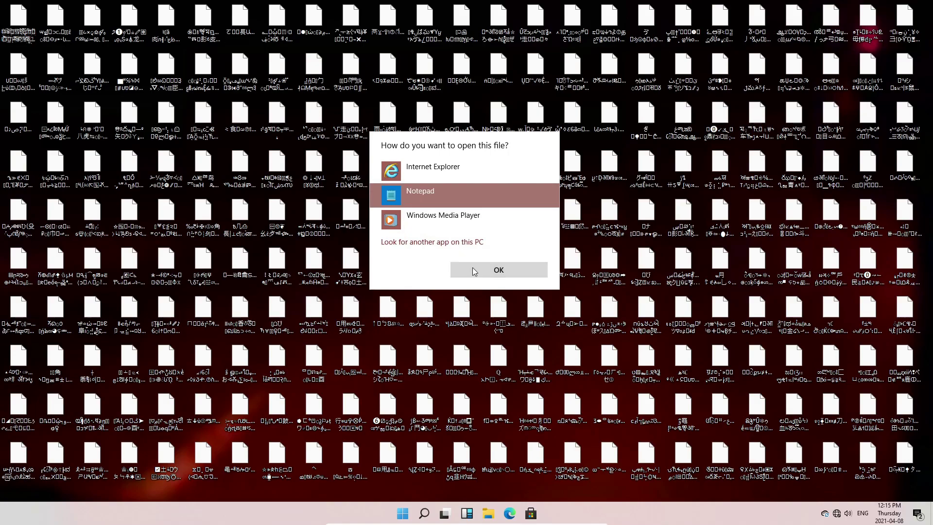
click(499, 270)
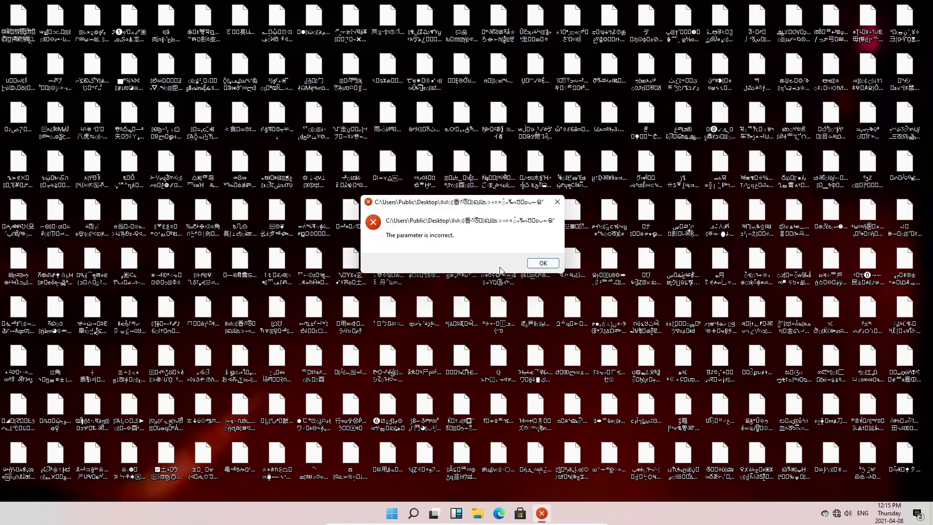
click(543, 263)
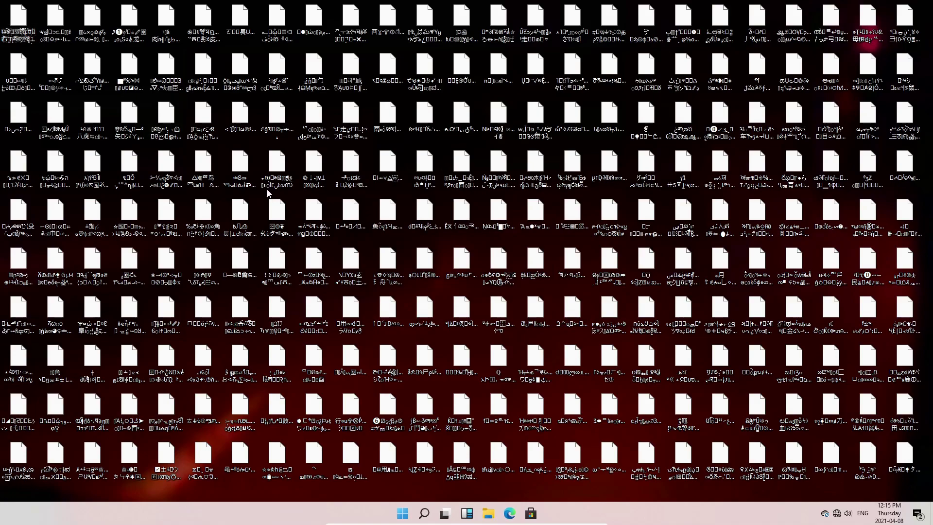
click(255, 181)
- Box-select all 353 garbled desktop files and delete them to the Recycle Bin
drag(2, 2, 184, 160)
click(229, 153)
drag(1, 2, 453, 239)
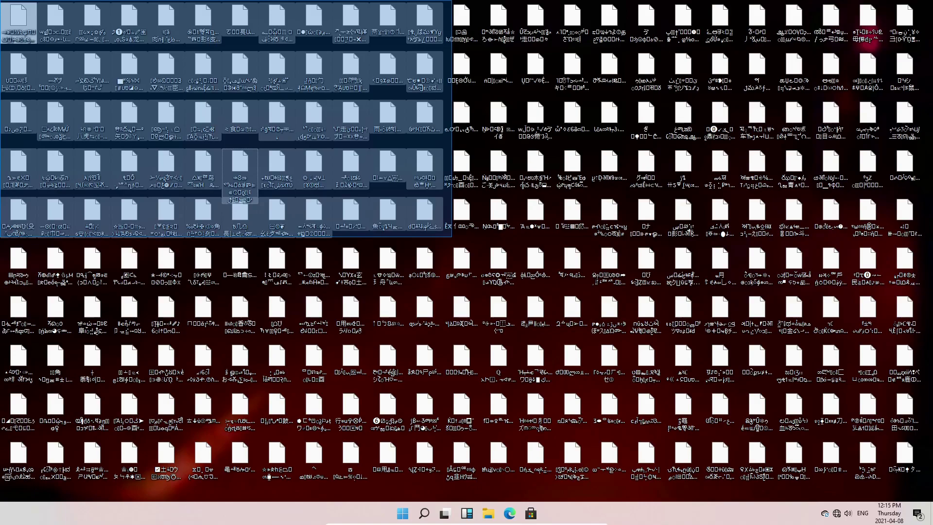
drag(452, 239, 904, 435)
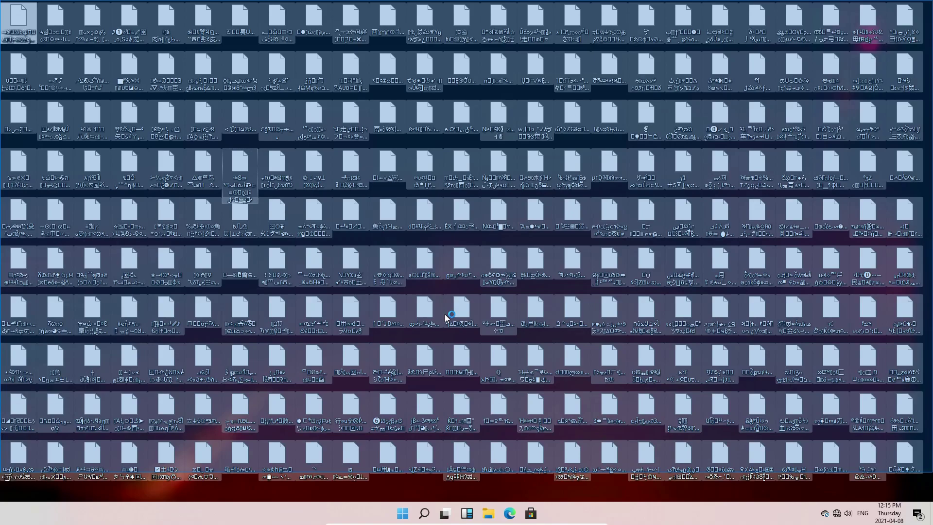
click(352, 247)
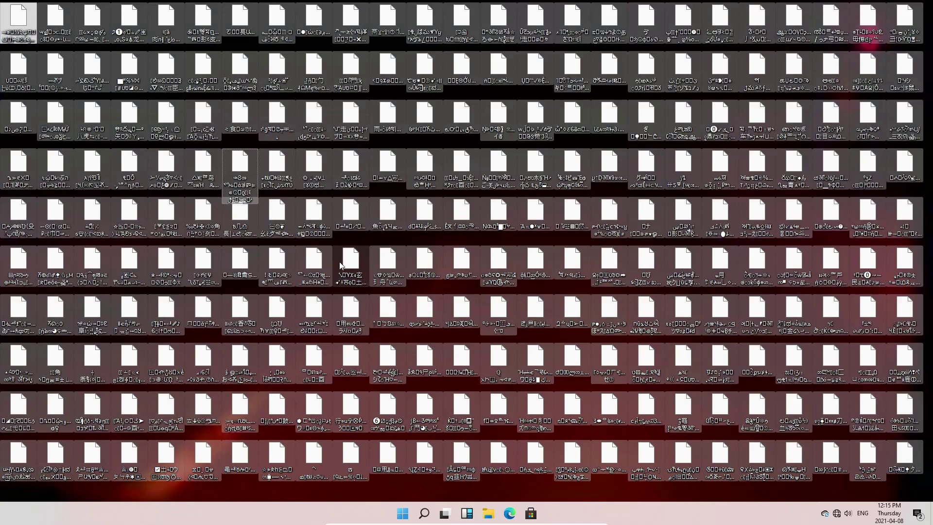
click(346, 263)
right_click(346, 264)
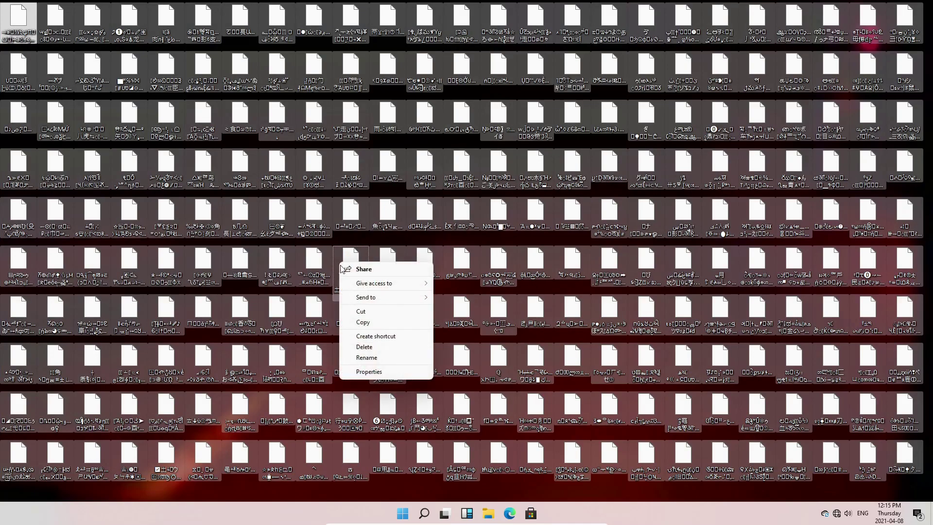
click(369, 350)
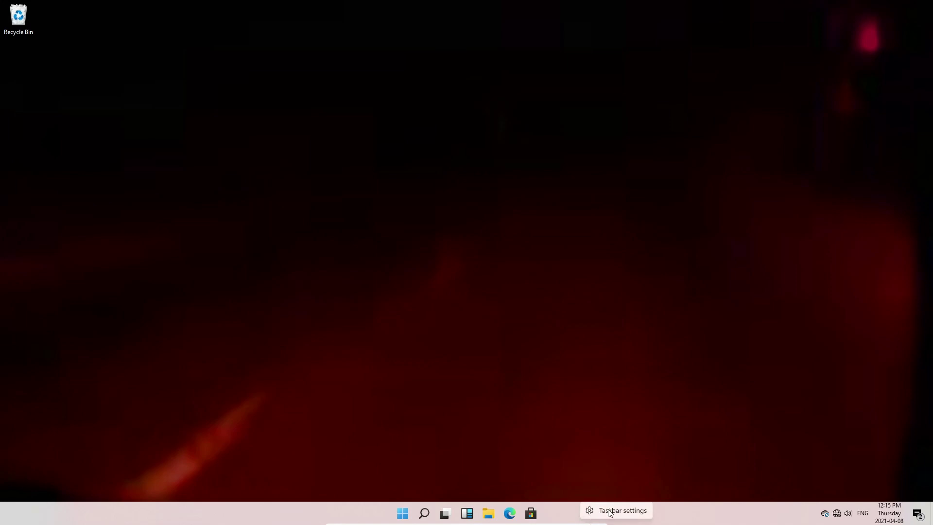
- Launch Settings from the Start menu's Pinned tiles
right_click(355, 505)
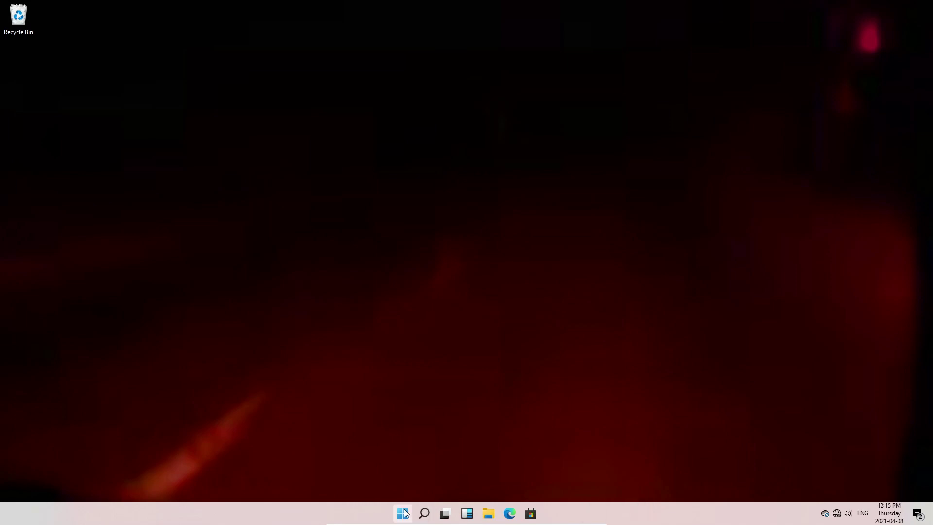
click(404, 514)
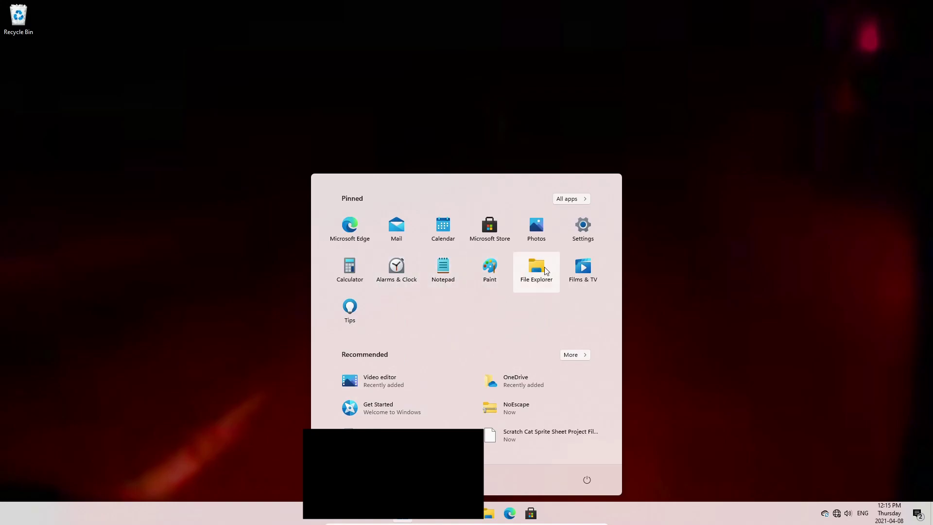
click(573, 230)
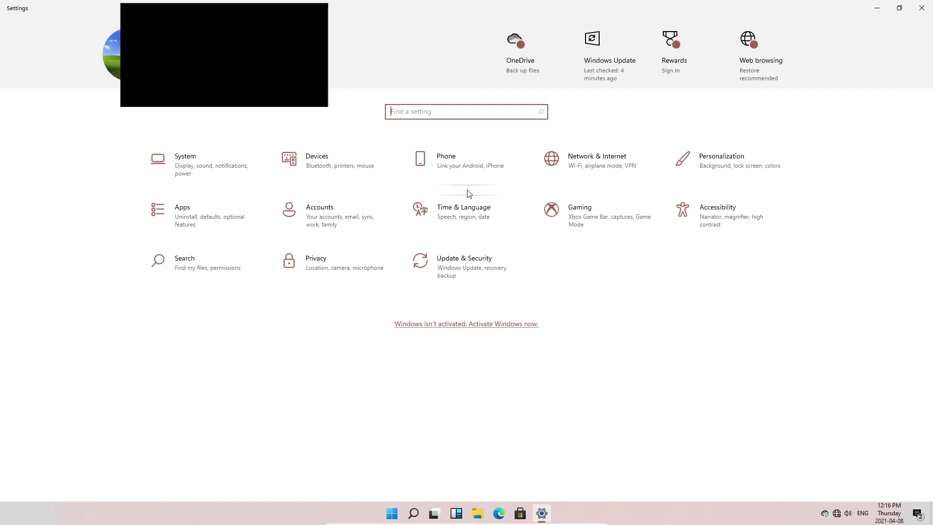
click(899, 9)
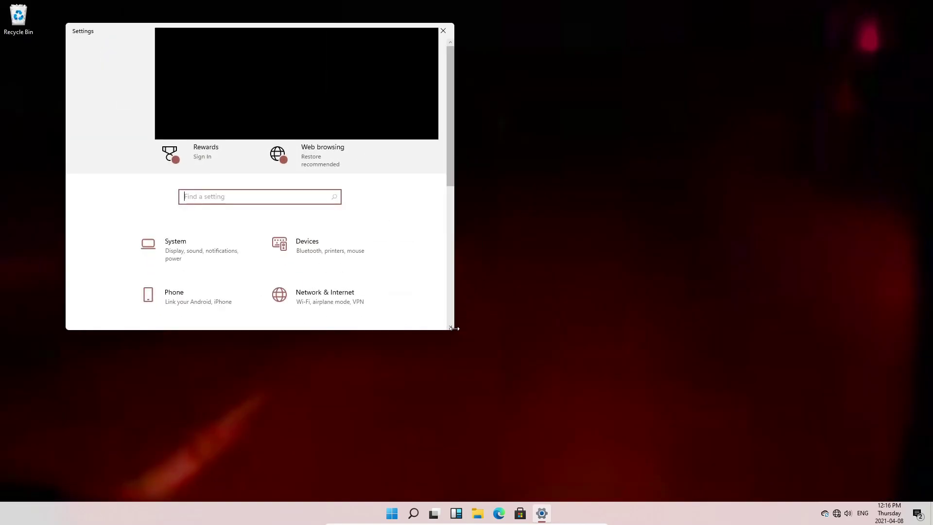
mouse_move(453, 328)
mouse_down()
mouse_move(790, 375)
mouse_move(871, 405)
mouse_up()
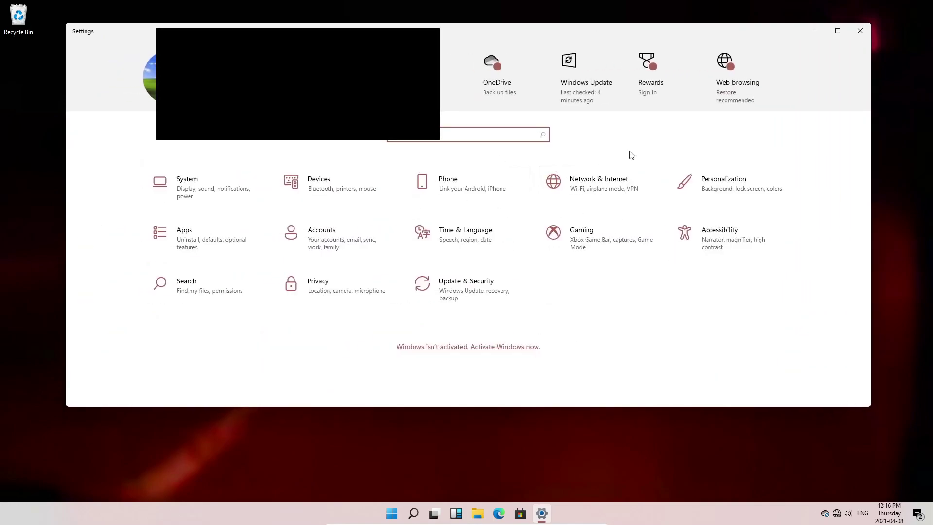
click(838, 31)
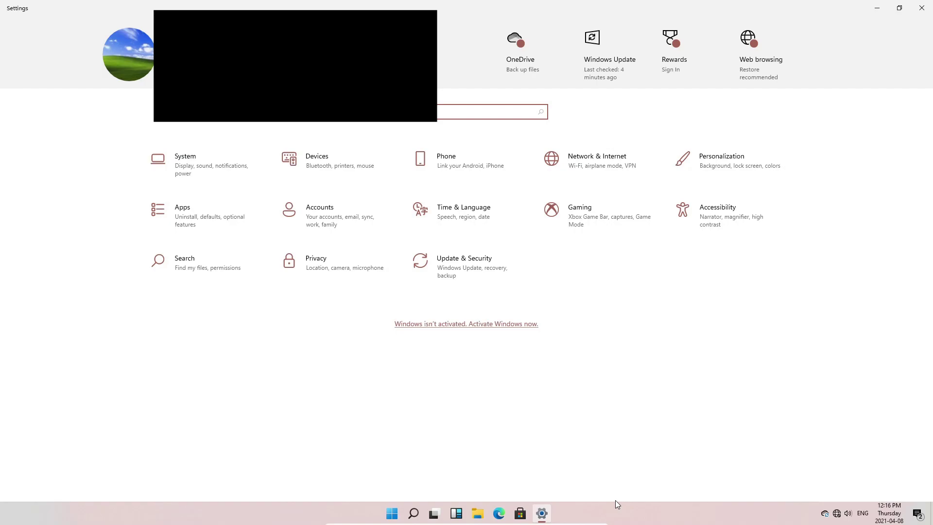
right_click(651, 513)
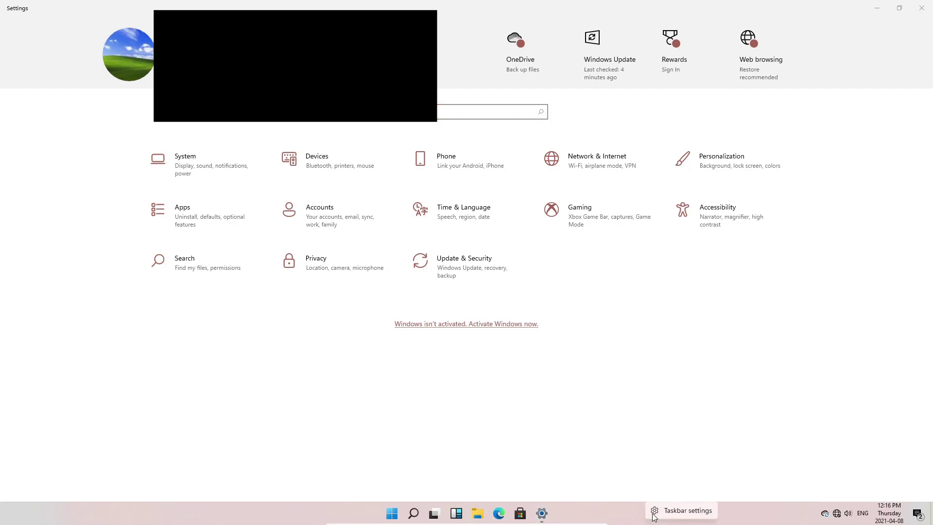
right_click(583, 515)
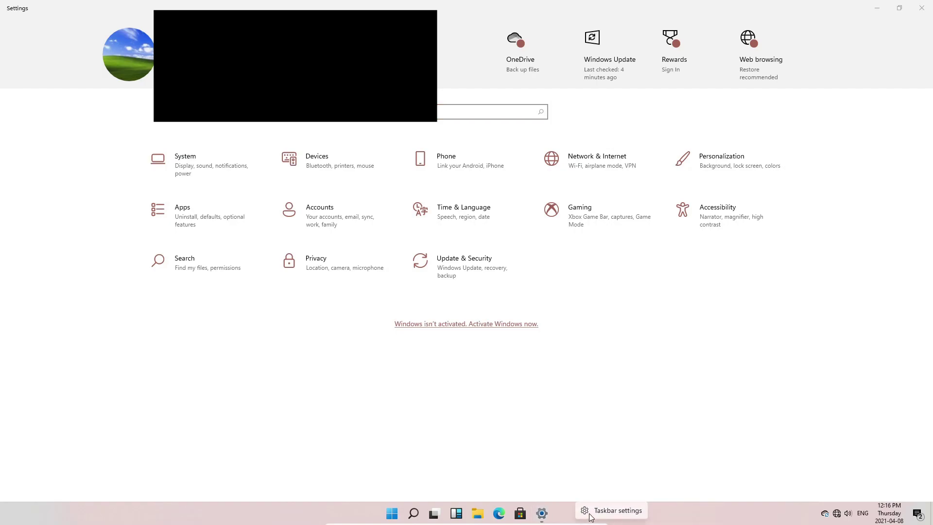
- Restart the PC from the Start menu's power options
click(542, 513)
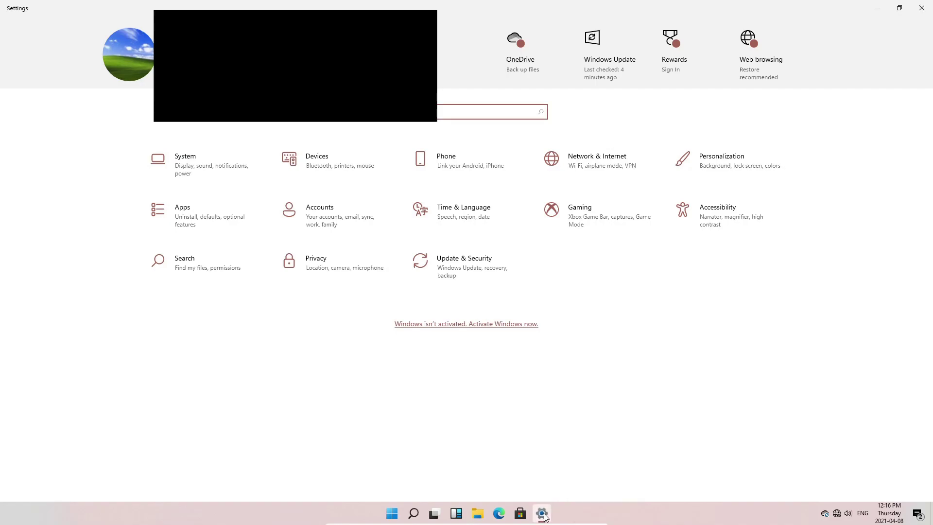
click(389, 514)
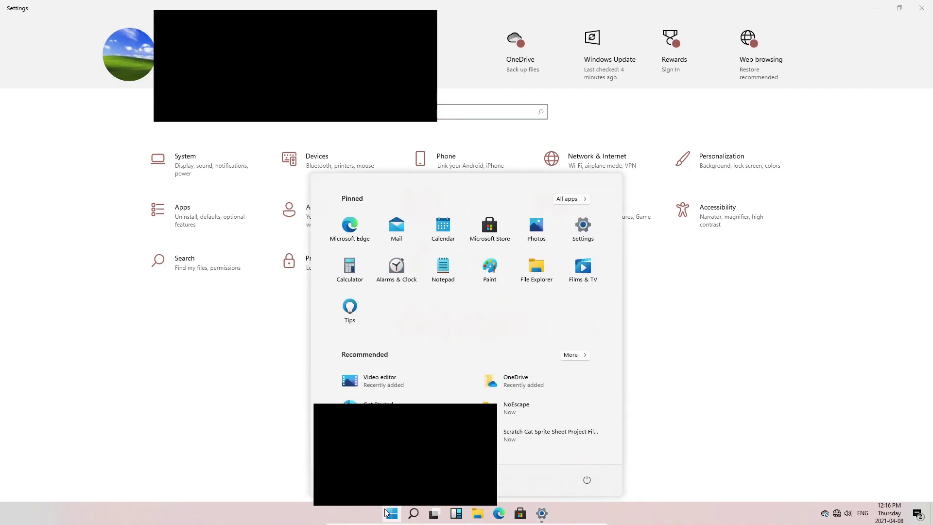
click(588, 479)
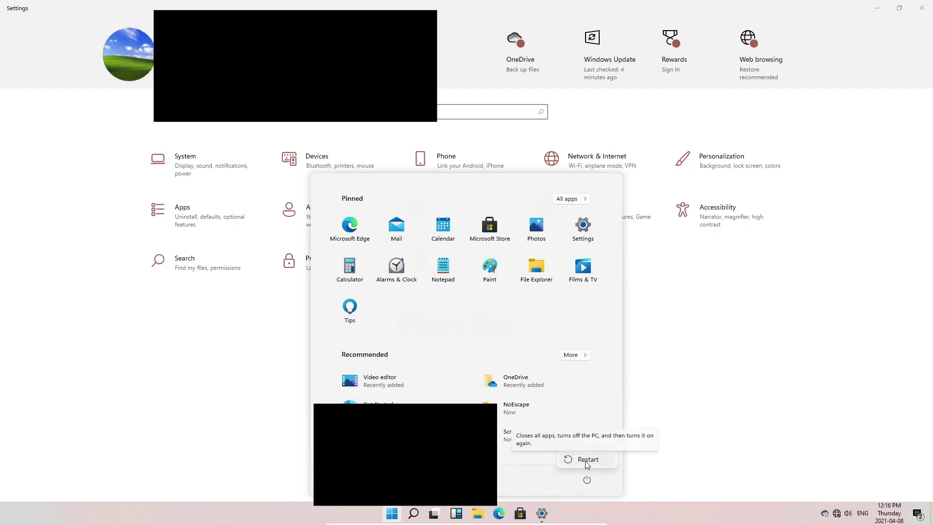
click(587, 459)
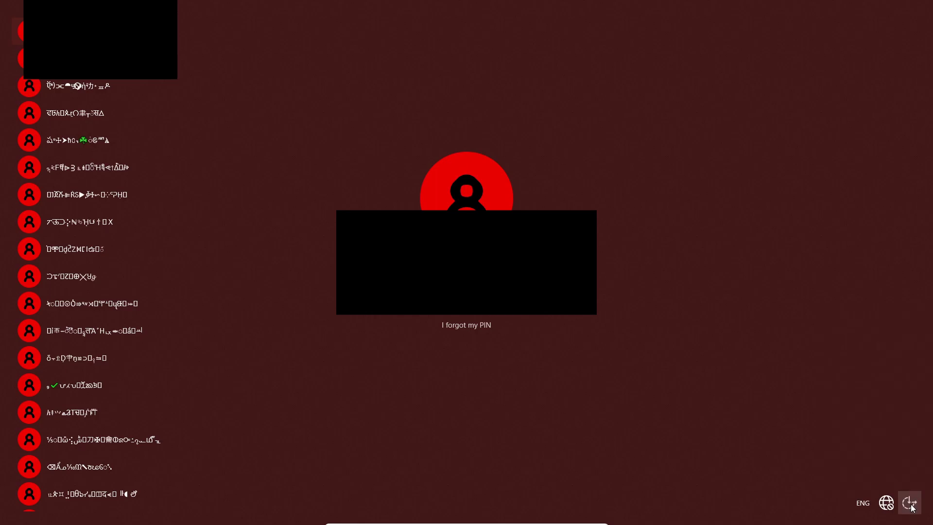
- Open the sign-in Ease of Access menu twice and try the On-Screen Keyboard option
click(912, 505)
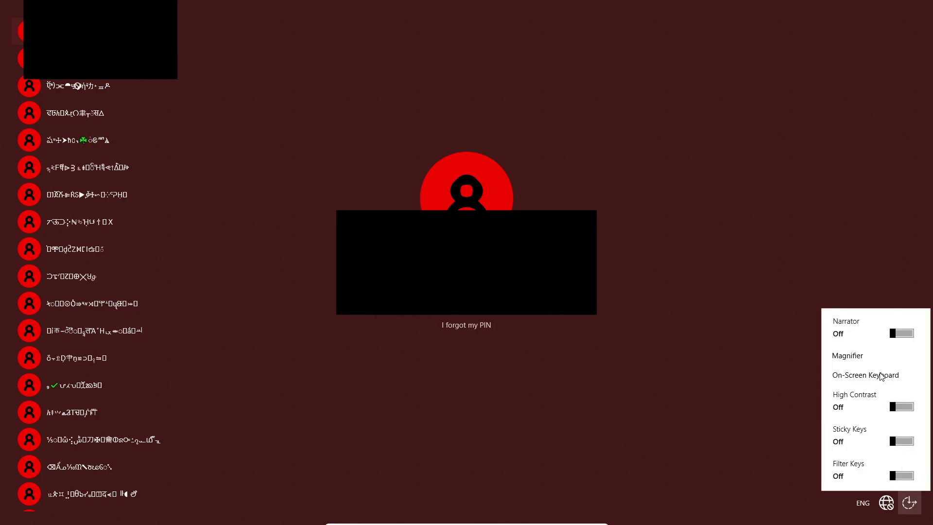
click(880, 375)
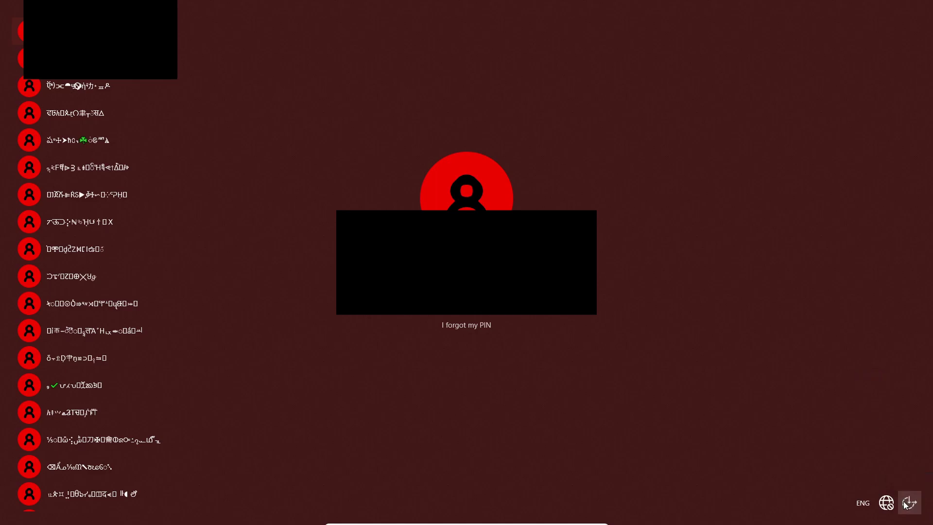
click(910, 503)
click(866, 374)
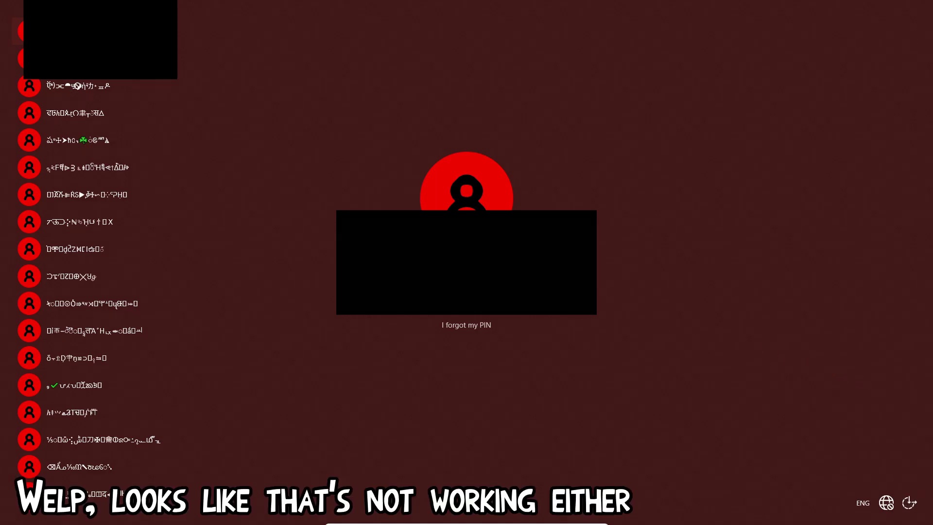